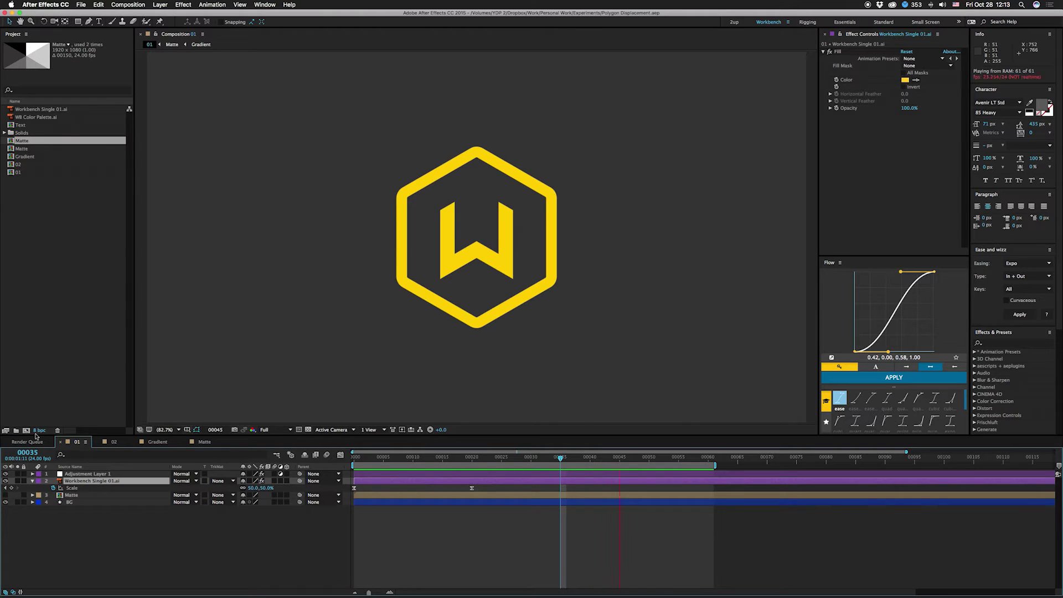
# - Open the Matte precomp, then the Gradient precomp inside it, and select the Gradient layer
pyautogui.click(60, 495)
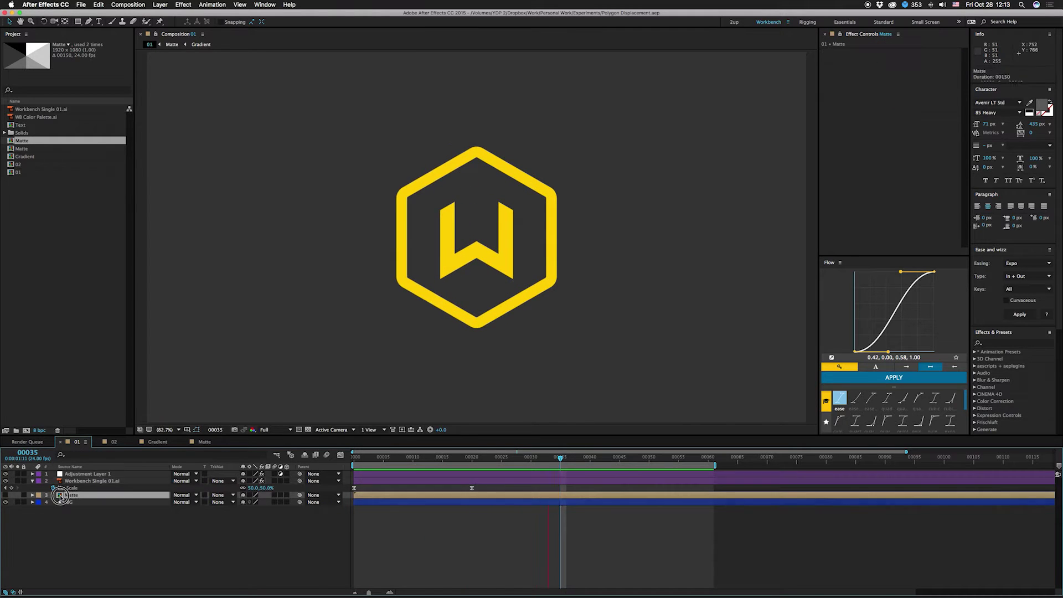
pyautogui.doubleClick(59, 495)
pyautogui.doubleClick(60, 474)
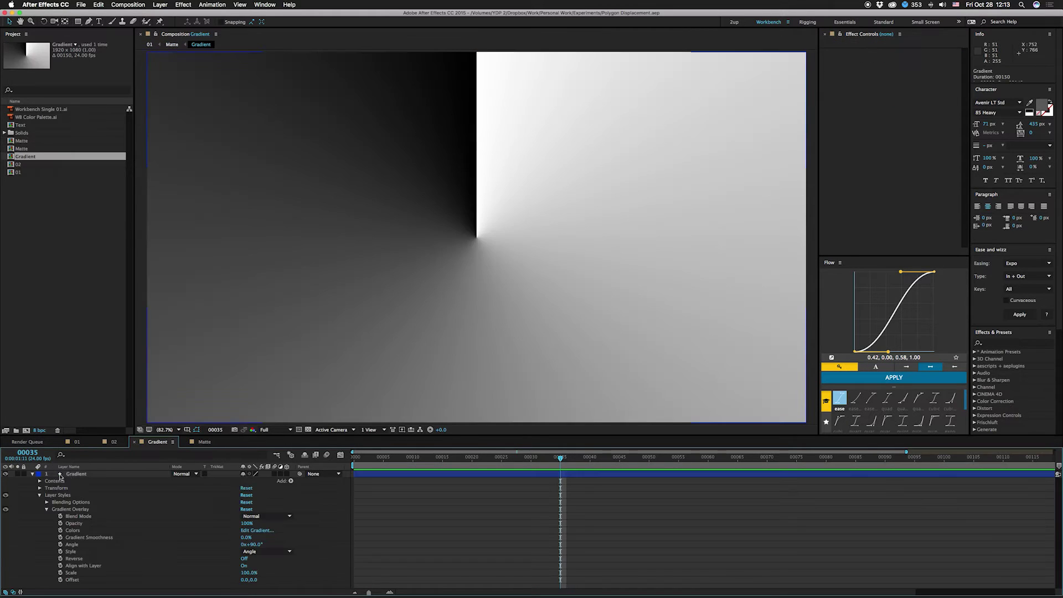
pyautogui.click(102, 475)
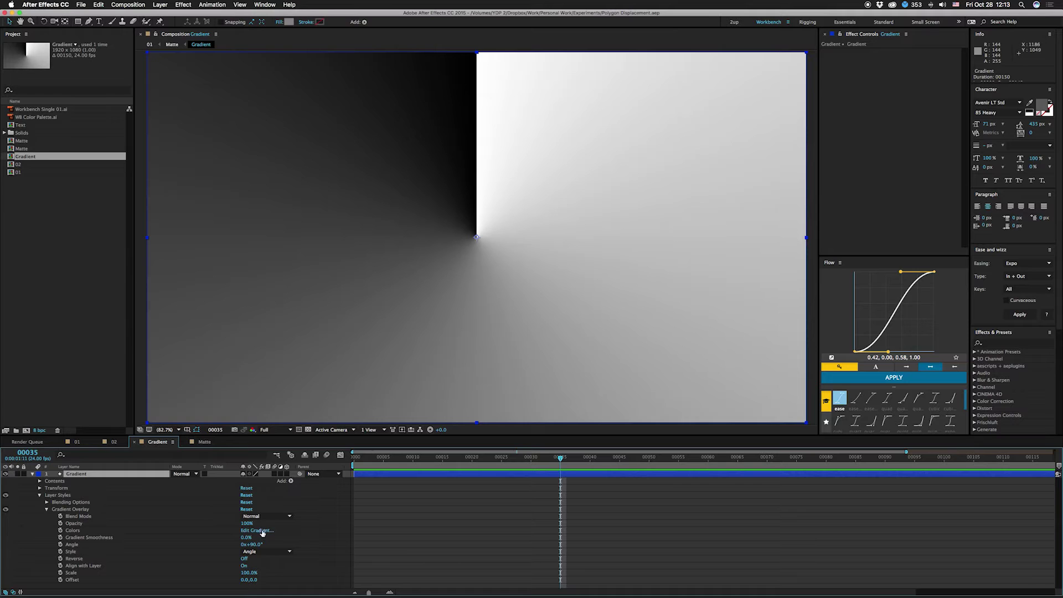
# - Test Gradient Overlay smoothness at 100%, then settle it at 0% and view the posterized Matte
pyautogui.moveTo(244, 540); pyautogui.dragTo(445, 537)
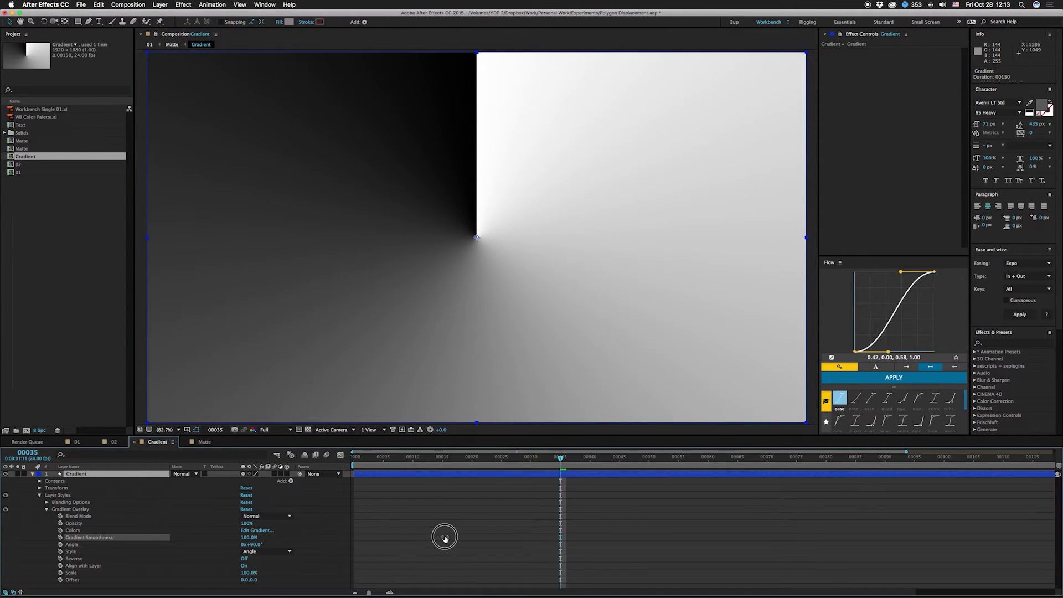
pyautogui.click(204, 442)
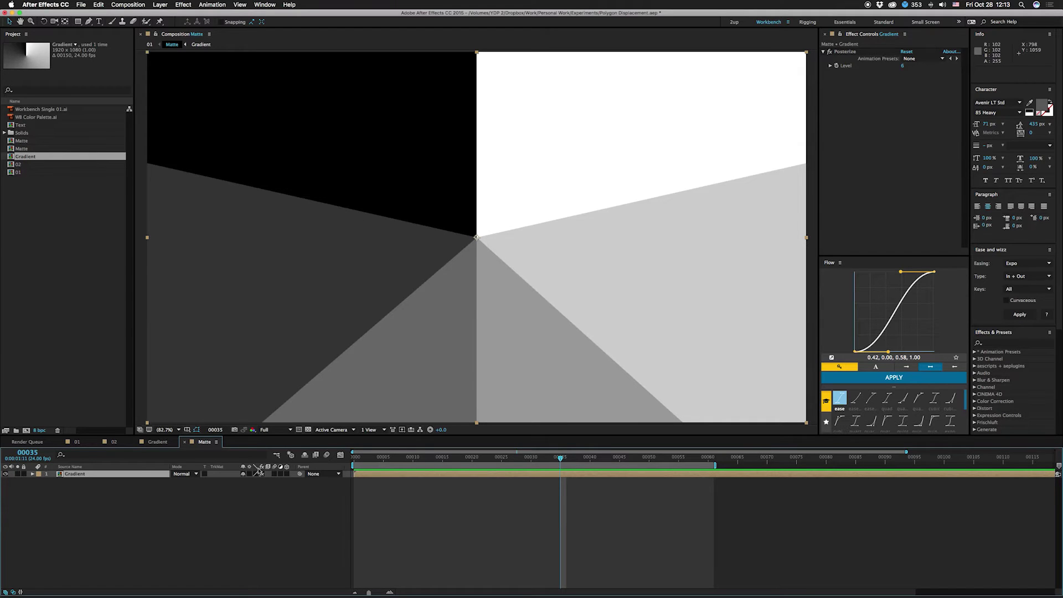
pyautogui.click(157, 442)
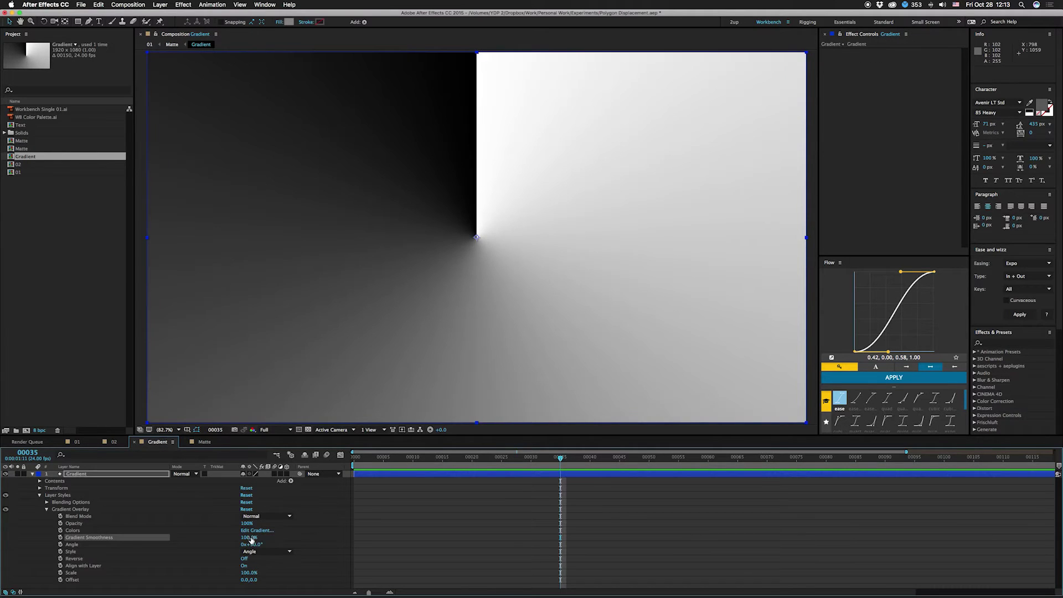
pyautogui.moveTo(250, 539); pyautogui.dragTo(164, 539)
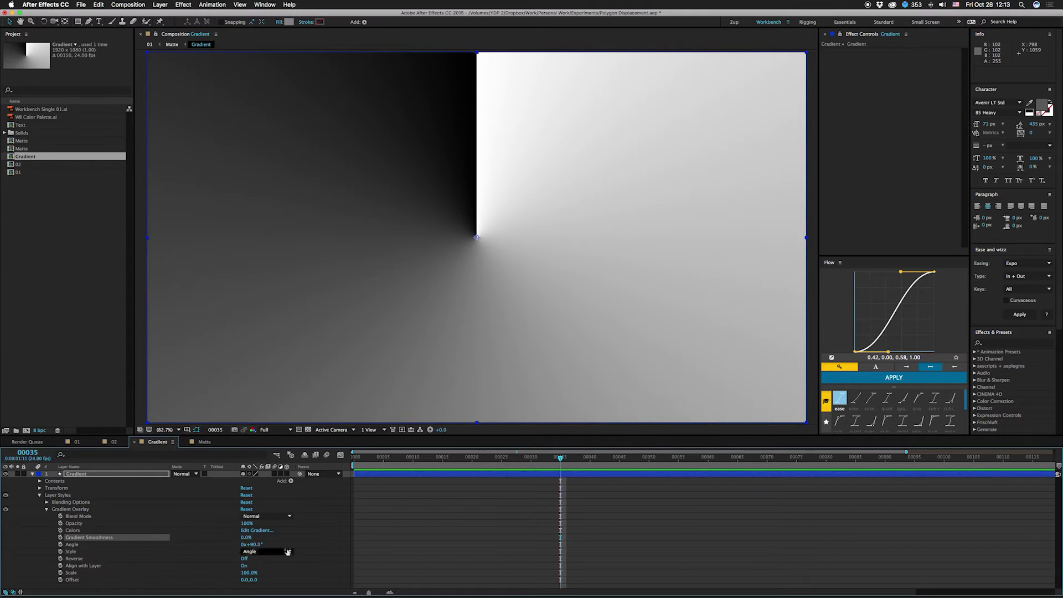
pyautogui.moveTo(245, 537); pyautogui.dragTo(203, 540)
pyautogui.moveTo(649, 549); pyautogui.dragTo(282, 530)
pyautogui.click(204, 442)
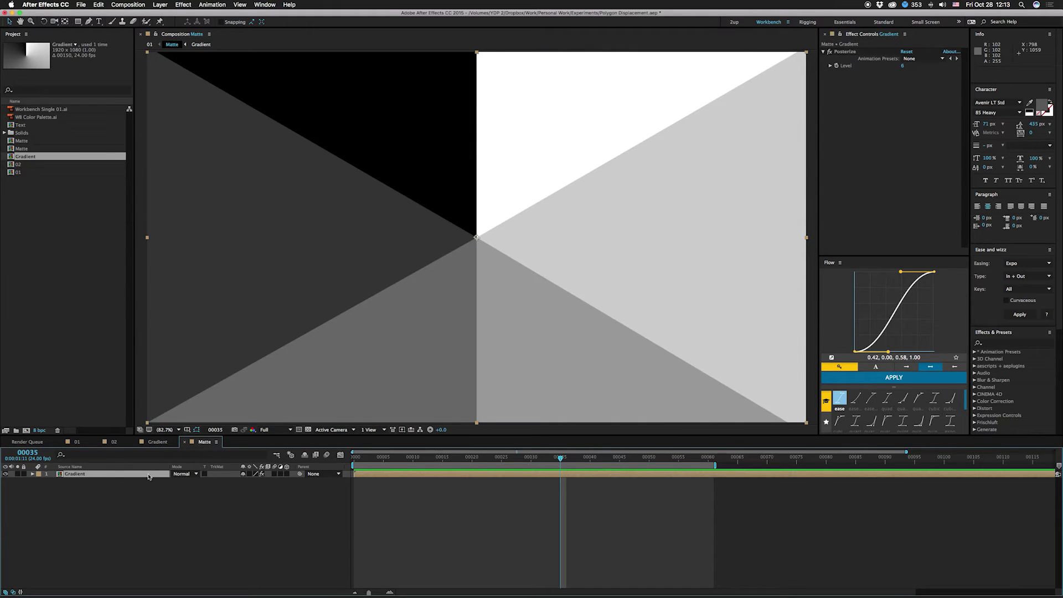
# - Try the matte's Posterize Level at 5 and 4, then return it to 6
pyautogui.click(898, 111)
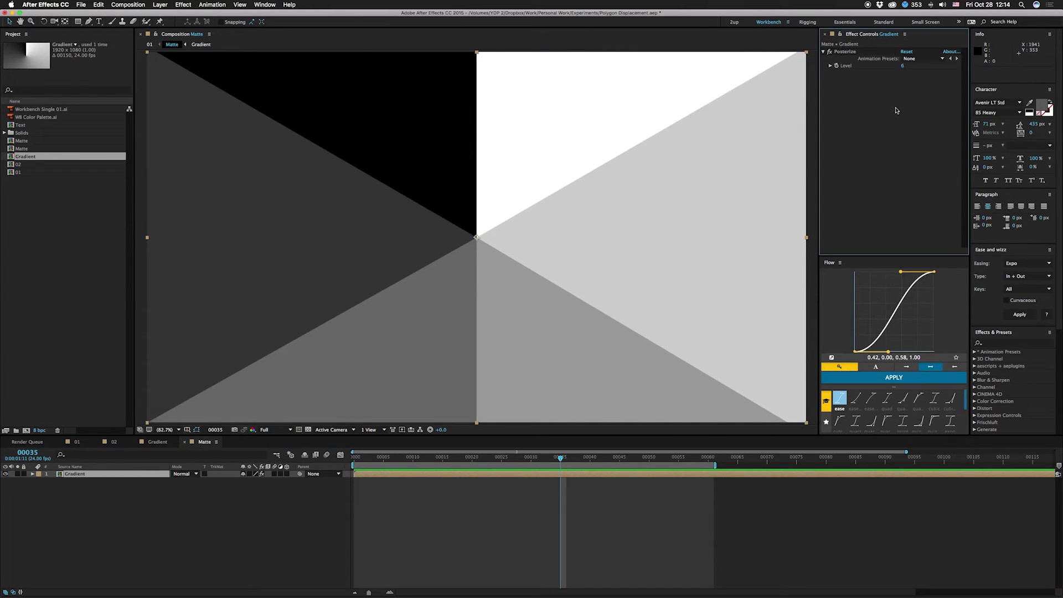
pyautogui.click(903, 66)
pyautogui.write('5')
pyautogui.press('Return')
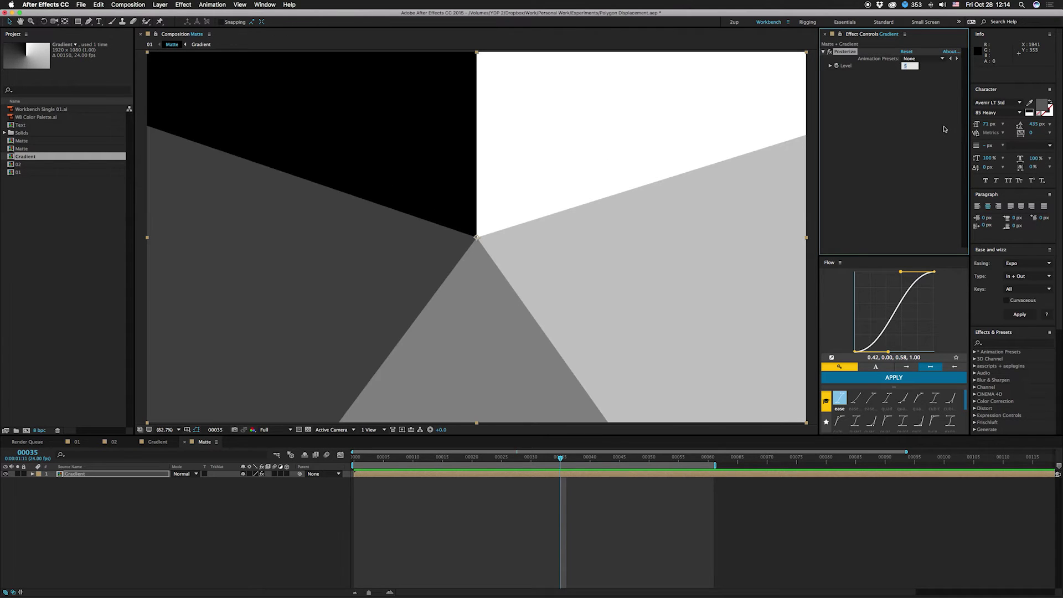
pyautogui.write('4')
pyautogui.press('Return')
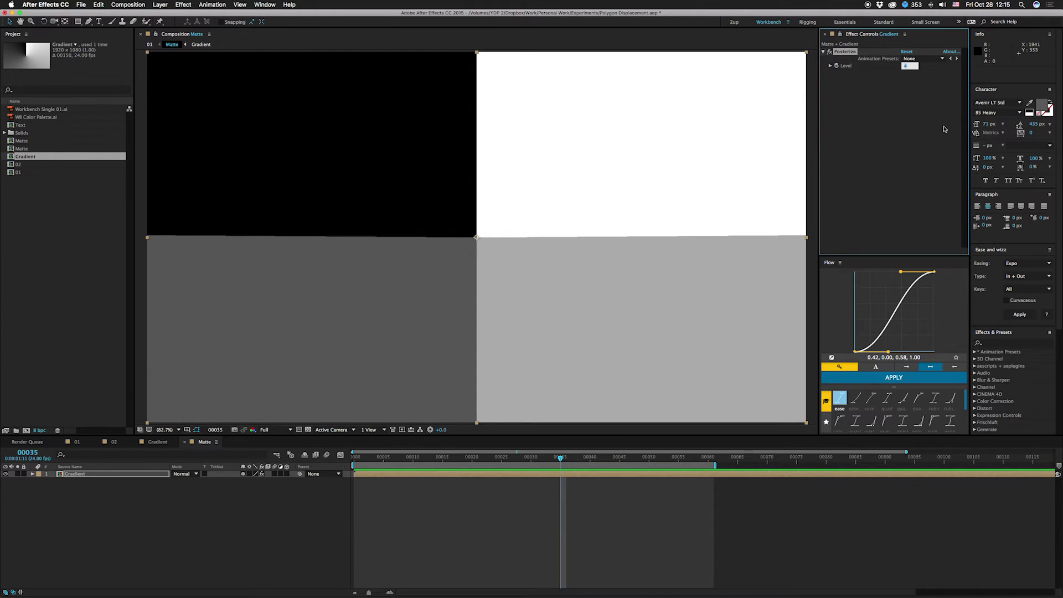
pyautogui.write('6')
pyautogui.press('Return')
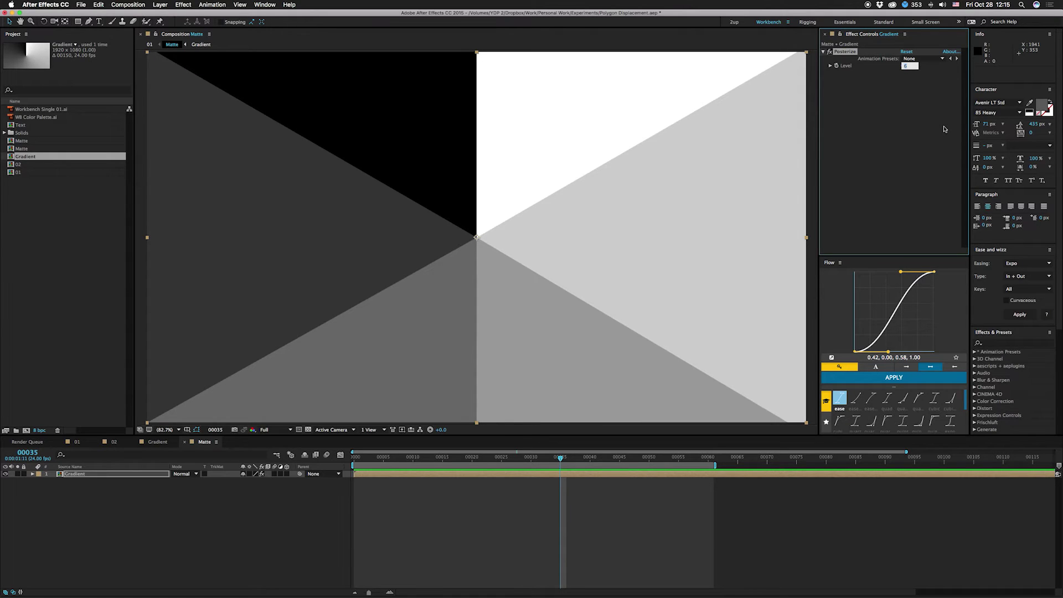
pyautogui.click(50, 440)
# - In comp 01, briefly reveal the Matte layer, then preview the time-displaced logo
pyautogui.click(76, 441)
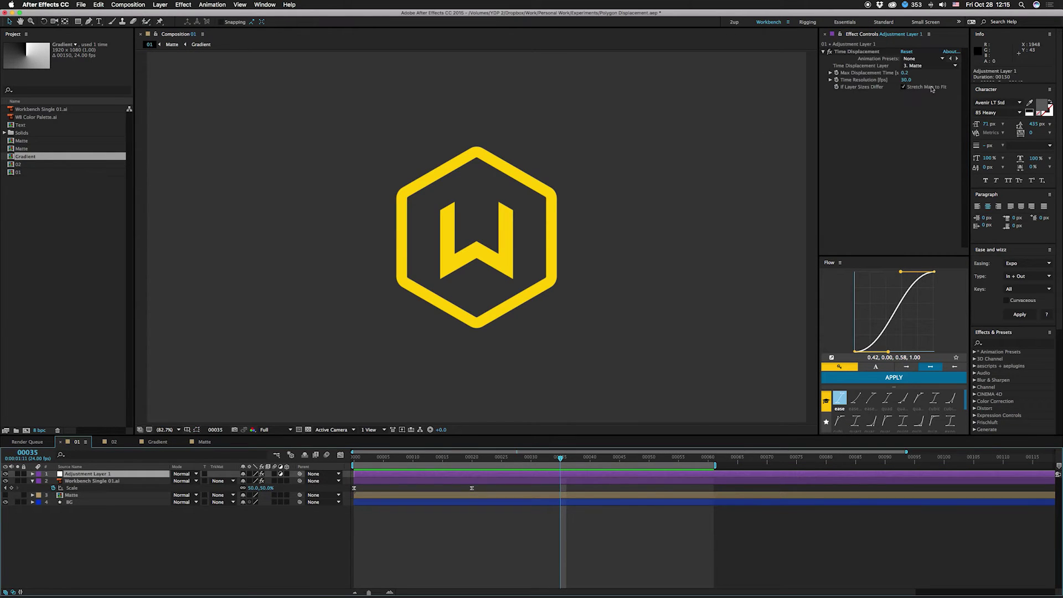
pyautogui.click(6, 495)
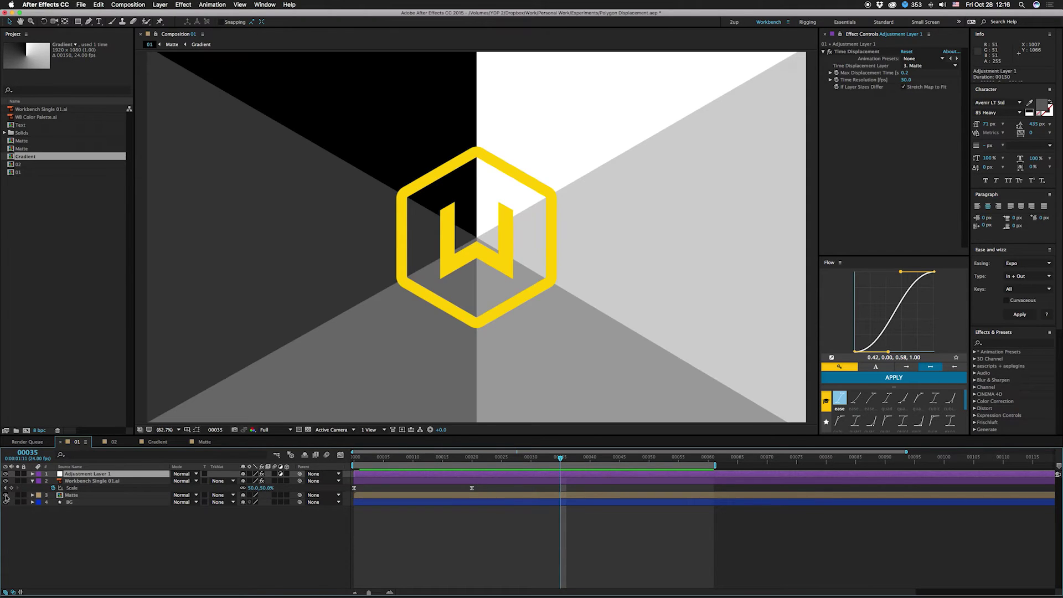
pyautogui.click(6, 495)
pyautogui.press('space')
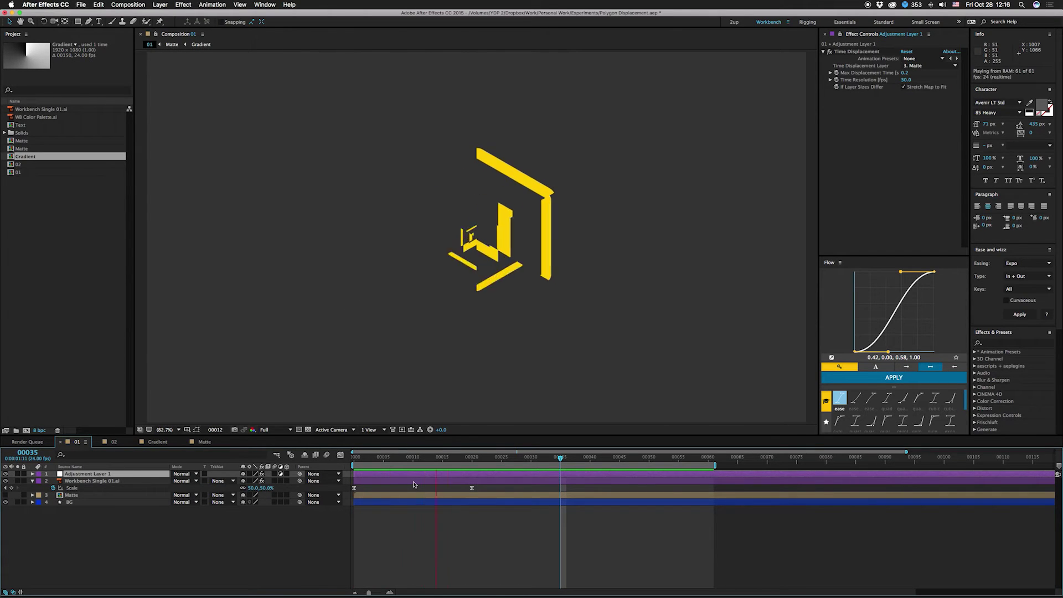
# - Preview comp 02 with Adjustment Layer 1 moved to the top, then return it below Hexagon
pyautogui.click(114, 443)
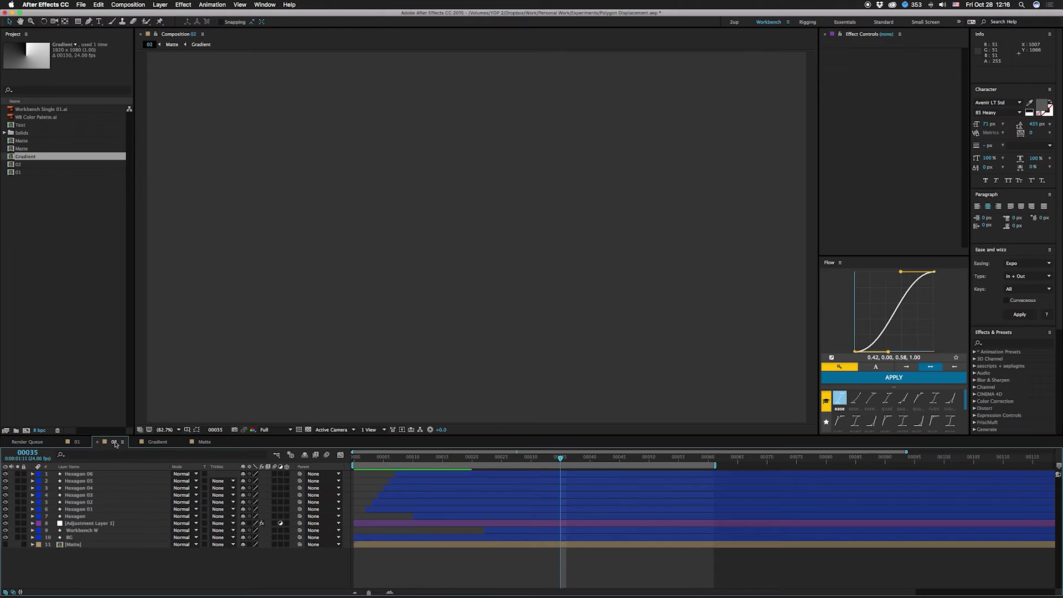
pyautogui.press('space')
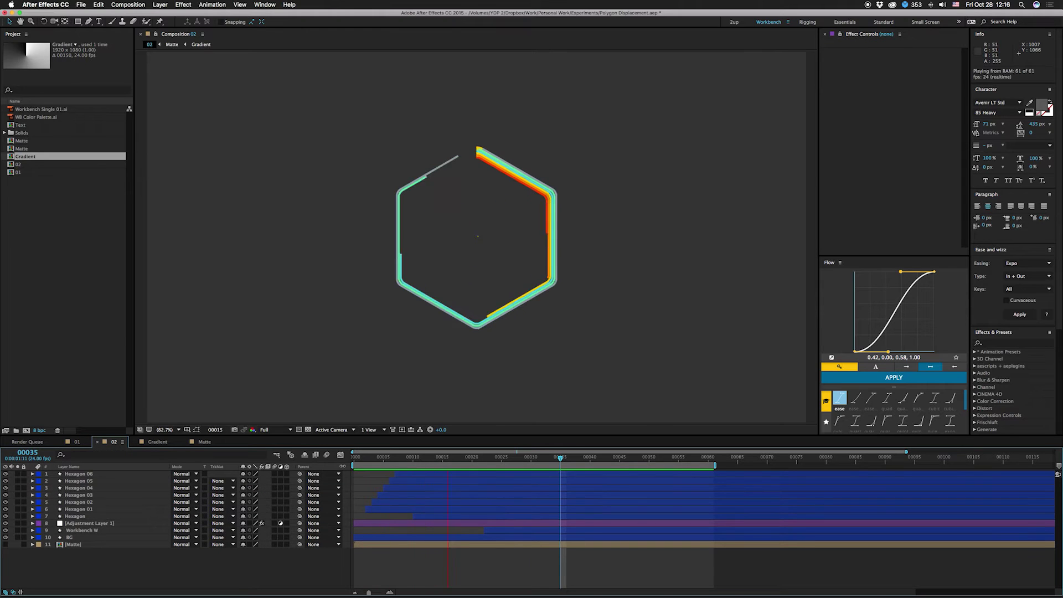
pyautogui.press('space')
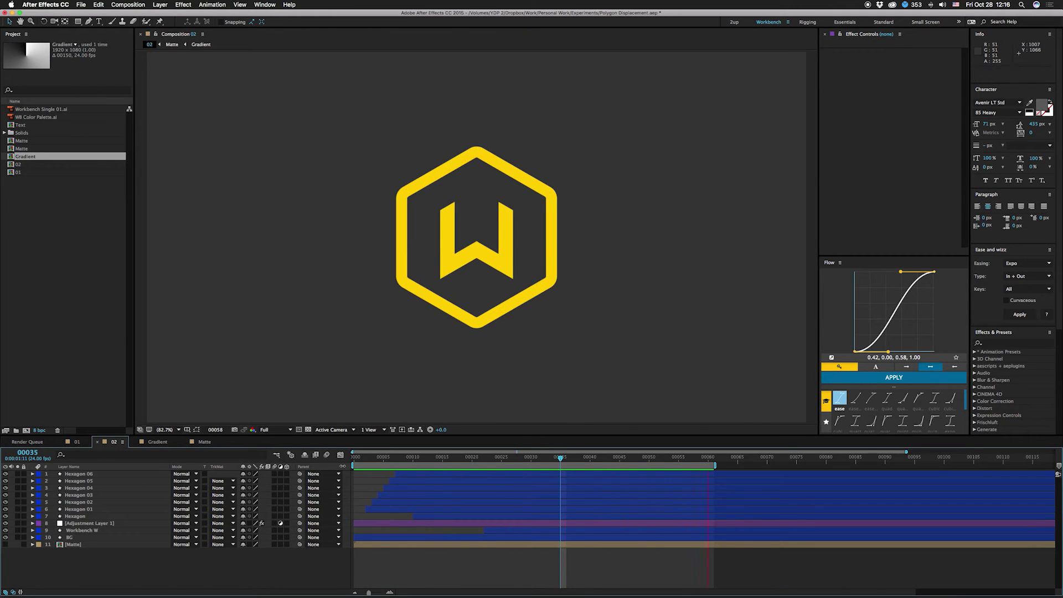
pyautogui.moveTo(74, 526); pyautogui.dragTo(76, 474)
pyautogui.press('space')
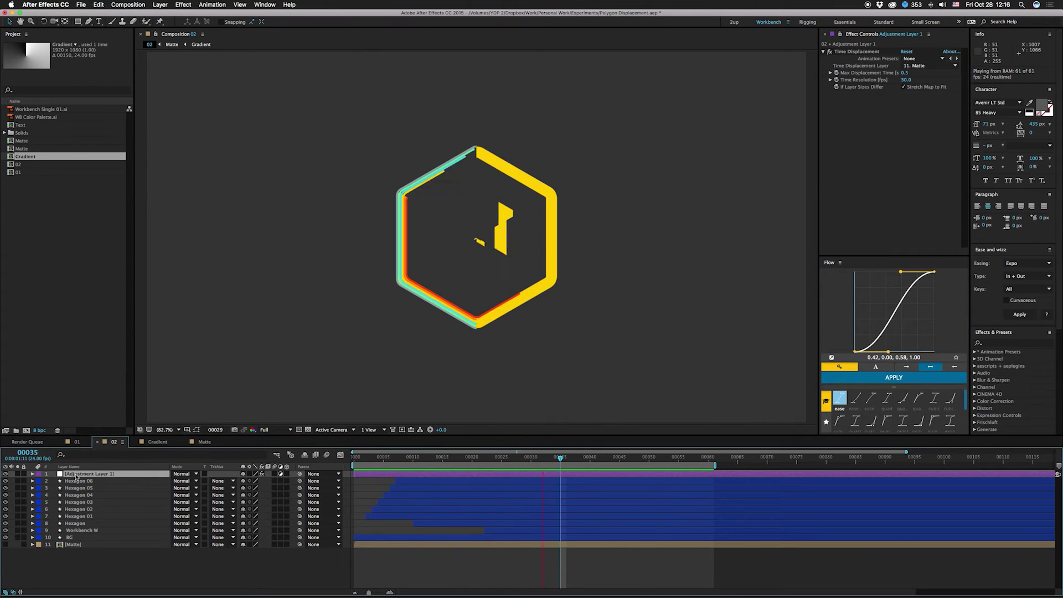
pyautogui.moveTo(76, 474); pyautogui.dragTo(95, 523)
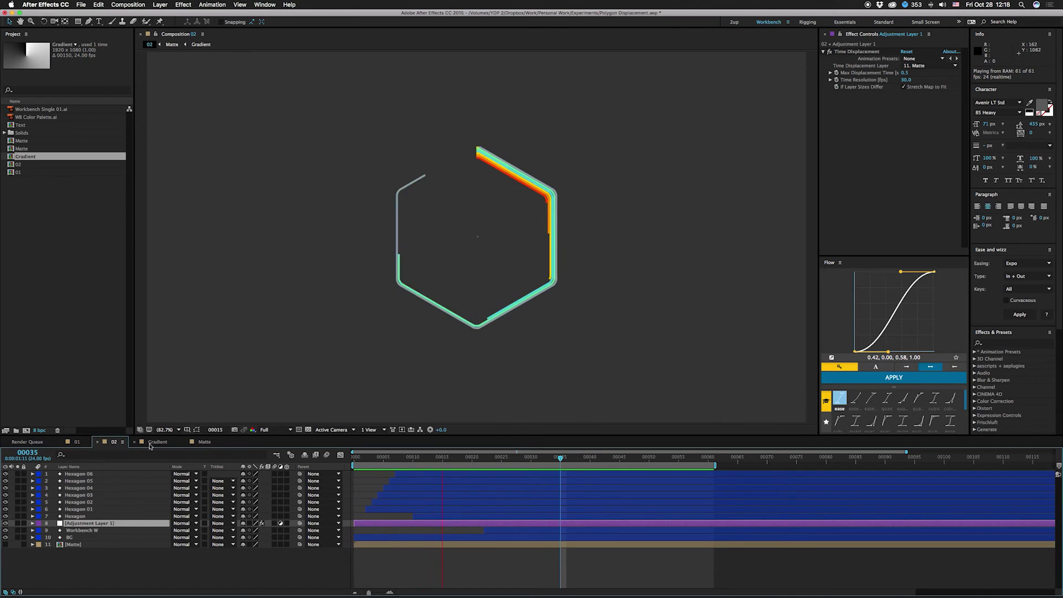
# - Make the Gradient Overlay a Linear gradient with a 0° angle
pyautogui.click(162, 442)
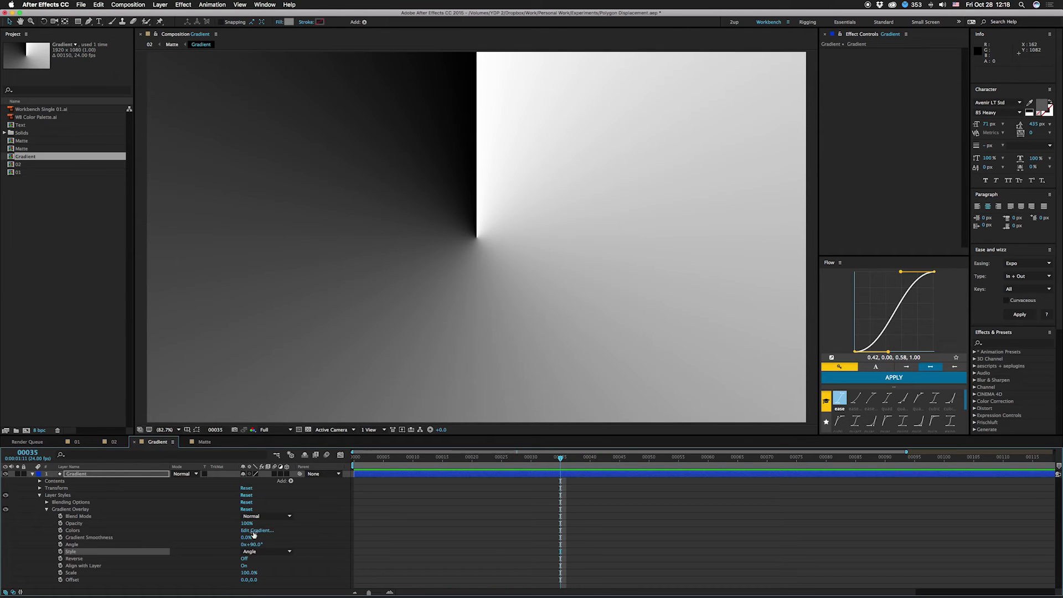
pyautogui.click(266, 551)
pyautogui.click(252, 554)
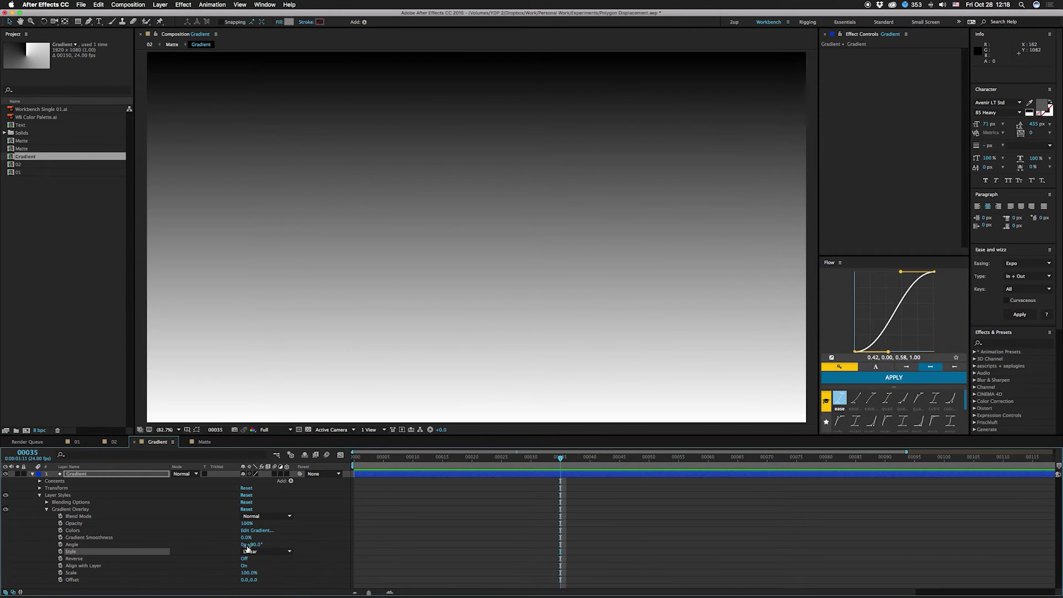
pyautogui.click(253, 546)
pyautogui.write('0')
pyautogui.press('Return')
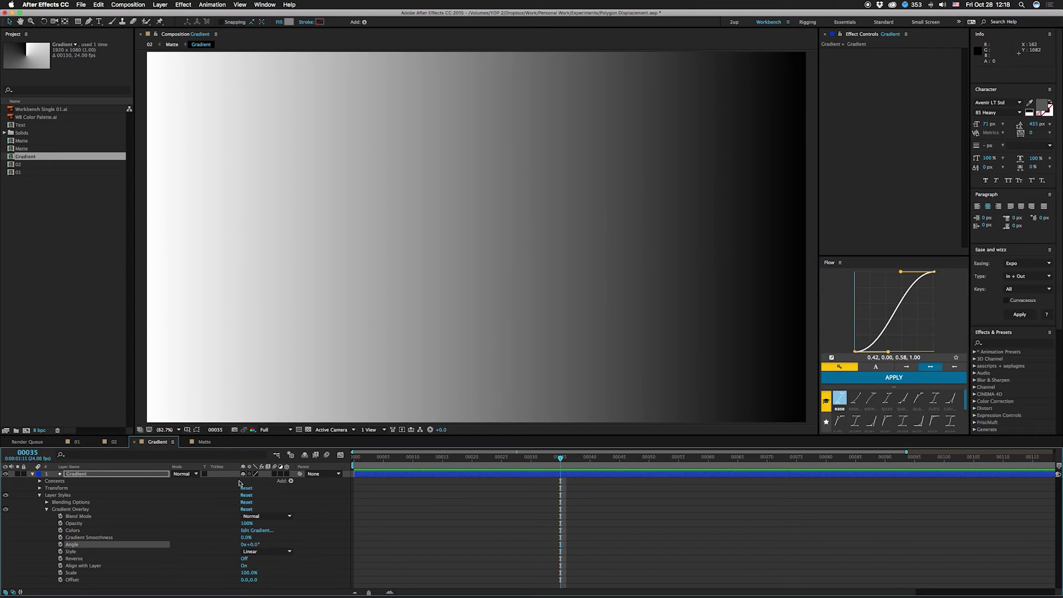
# - Raise the Matte's Posterize Level to 30 and view the result in comp 02
pyautogui.click(204, 442)
pyautogui.click(907, 66)
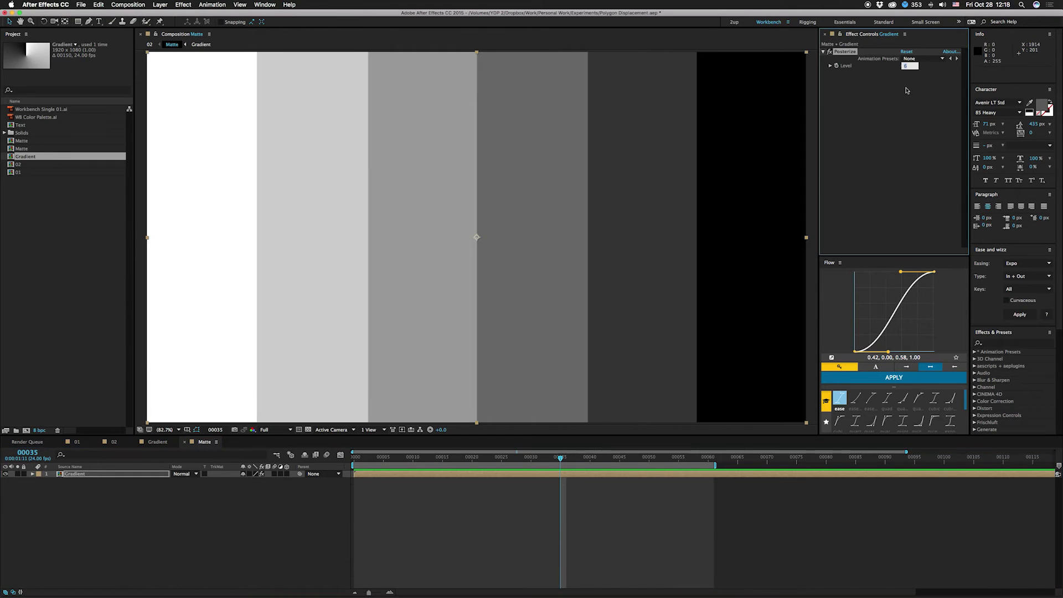
pyautogui.write('30')
pyautogui.press('Return')
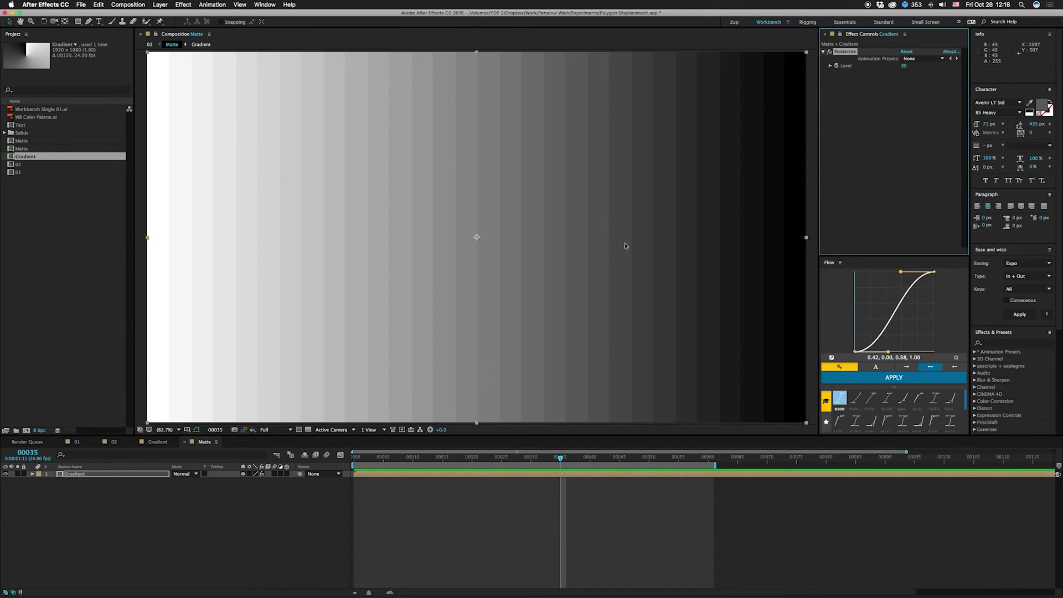
pyautogui.click(112, 443)
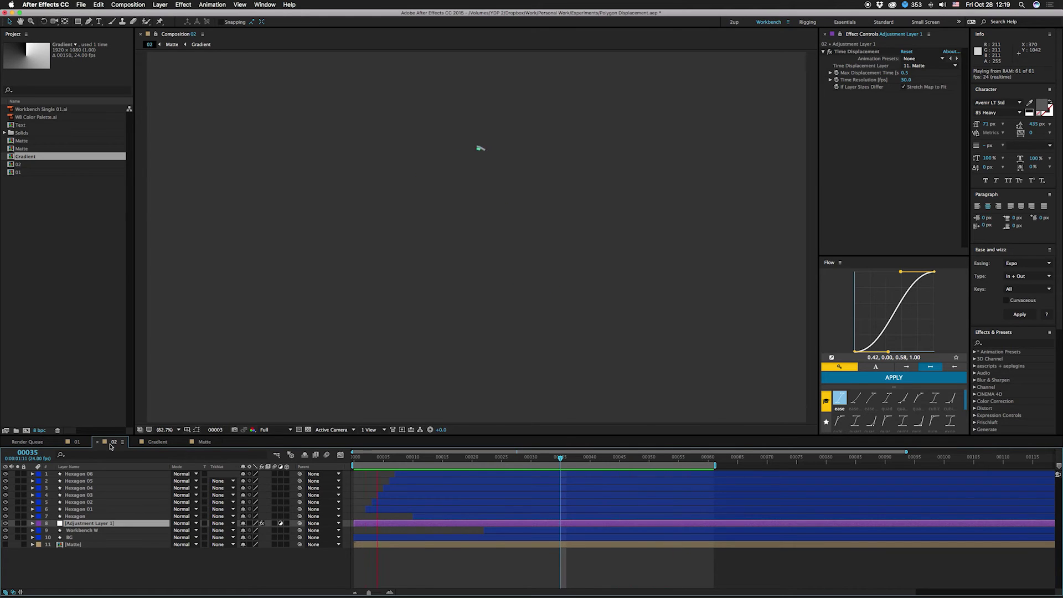
pyautogui.click(223, 444)
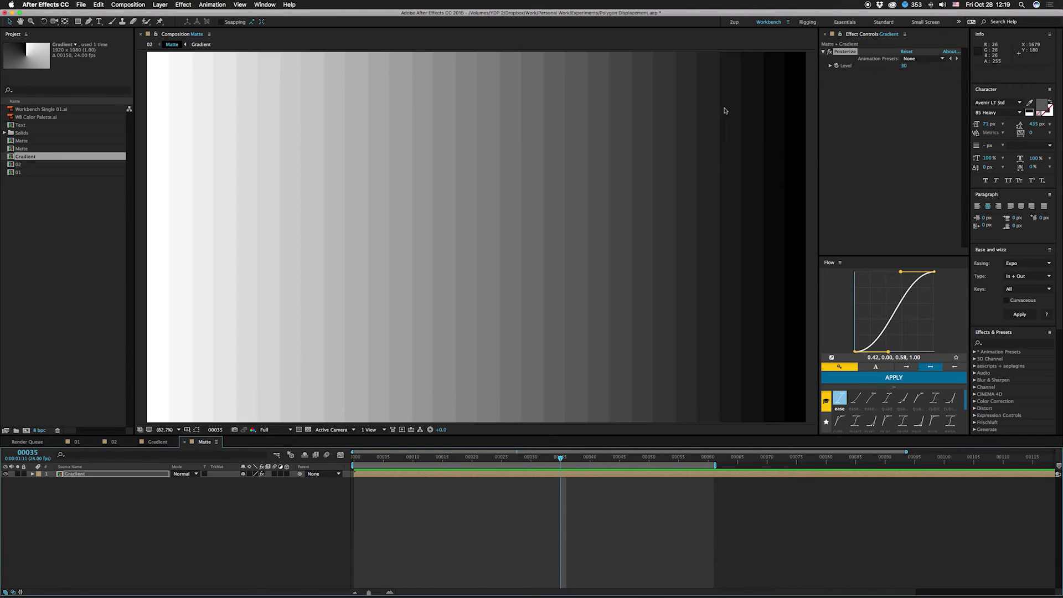
pyautogui.click(831, 52)
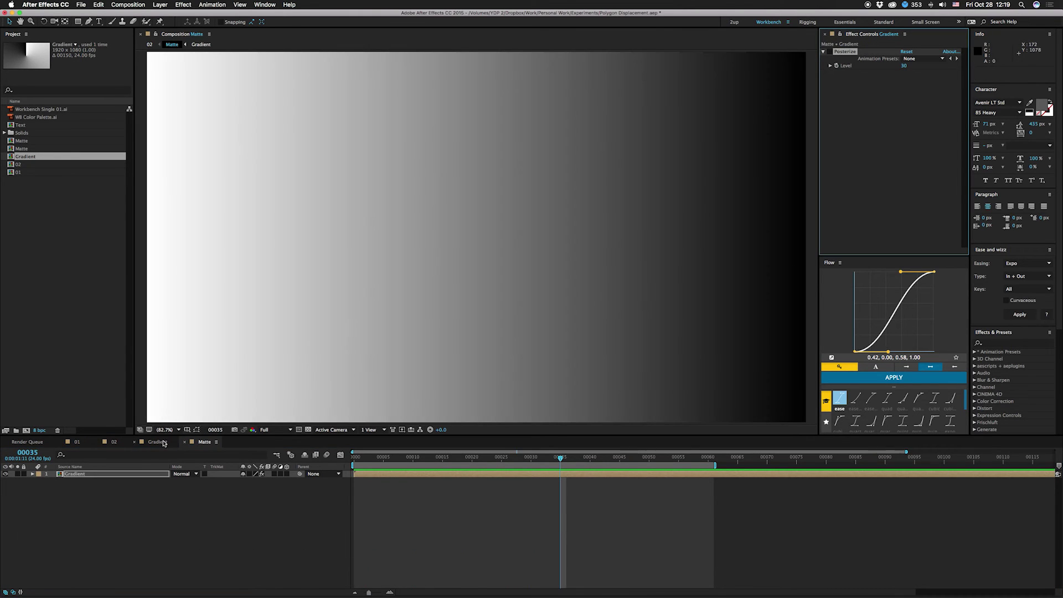
pyautogui.click(114, 442)
pyautogui.press('space')
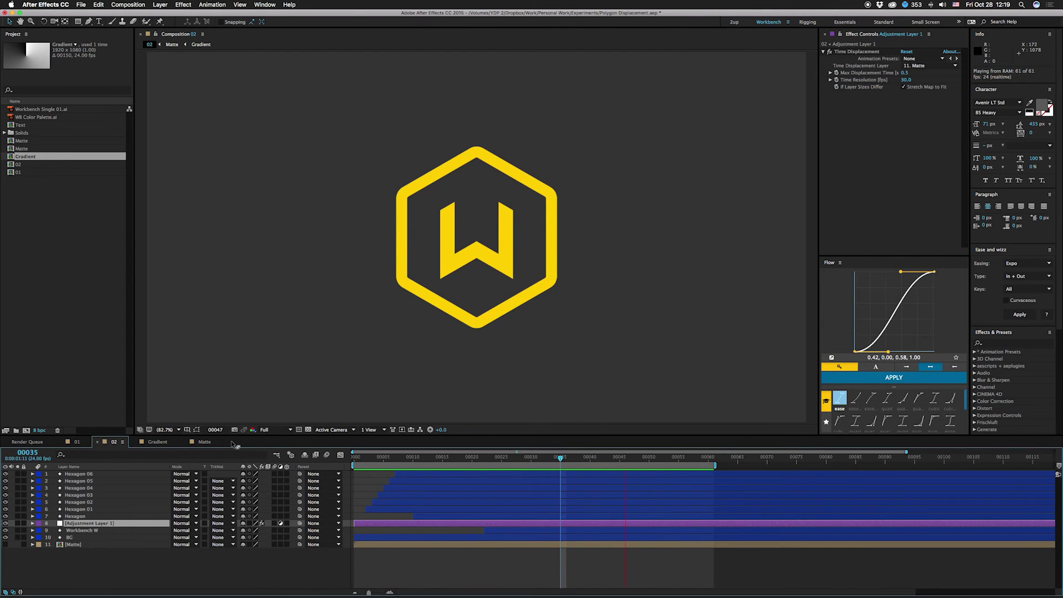
pyautogui.click(205, 442)
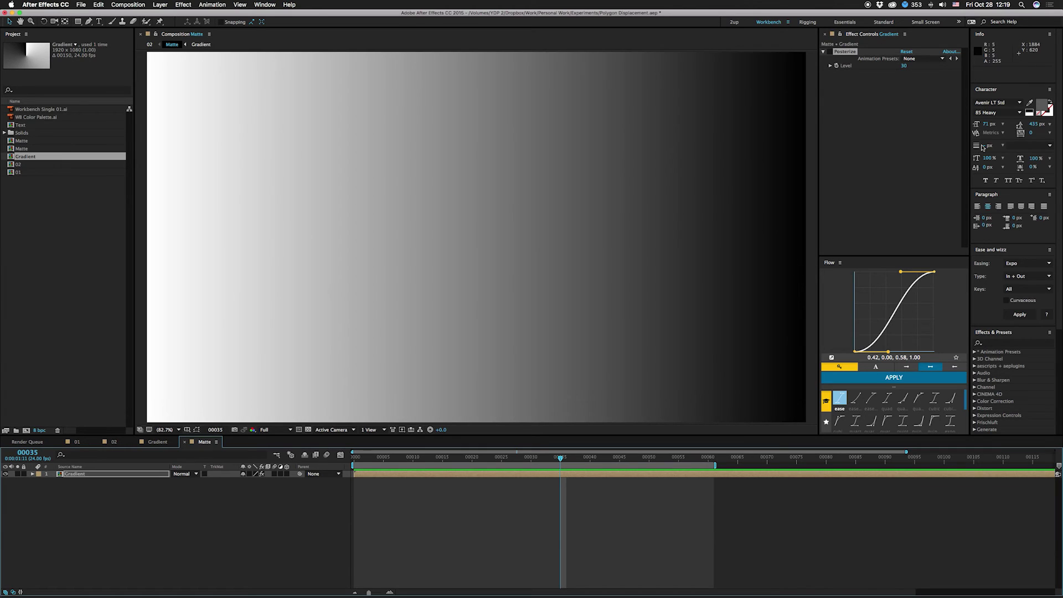
pyautogui.click(830, 51)
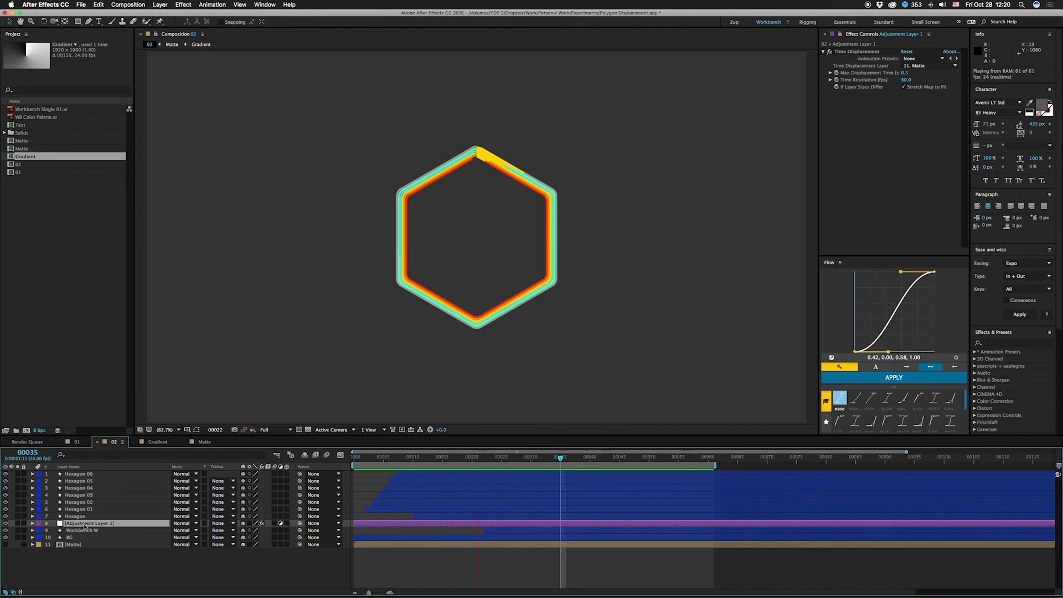
# - Keyframe Workbench W's Position from raised 960, 210 at frame 22 to centre at frame 42, with Flow easing
pyautogui.click(82, 531)
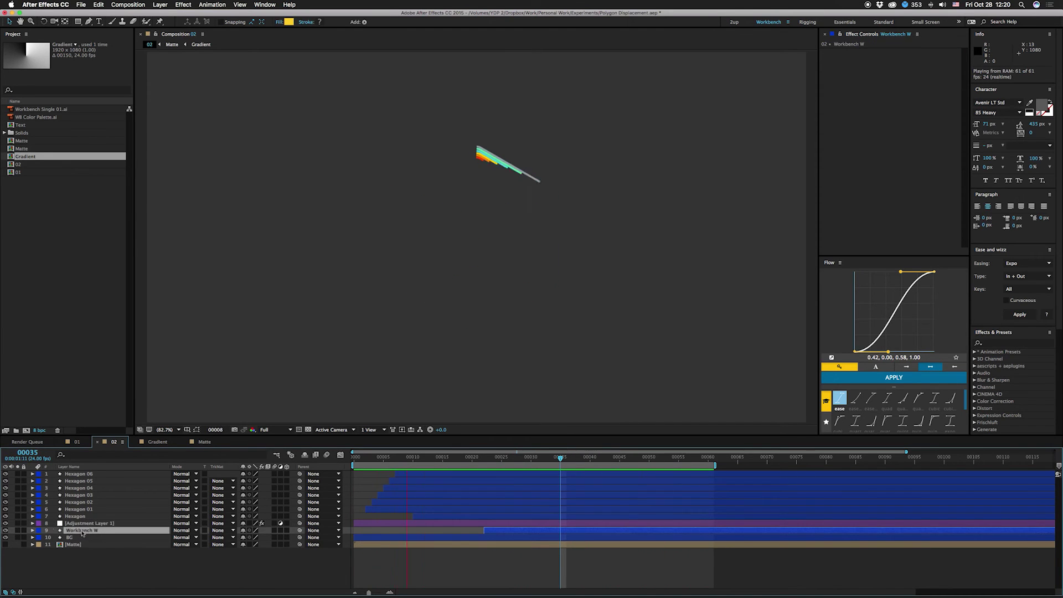
pyautogui.press('s')
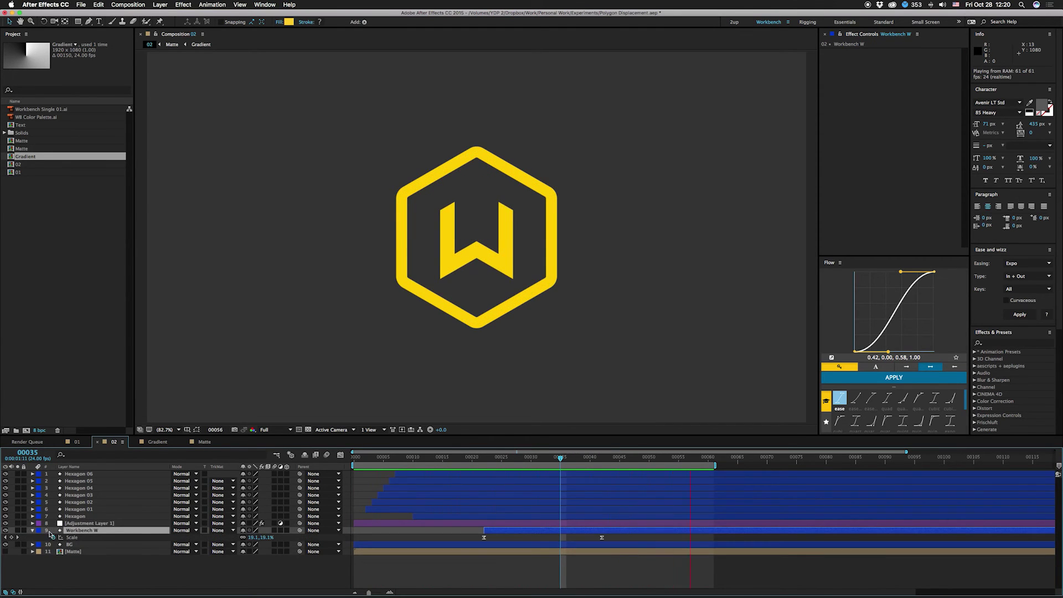
pyautogui.press('p')
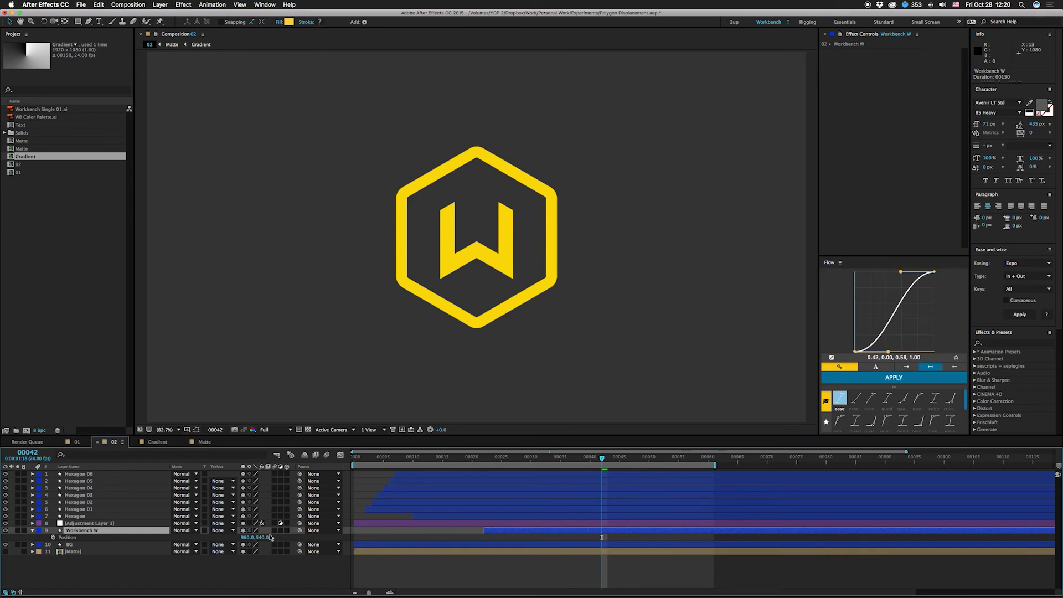
pyautogui.click(53, 537)
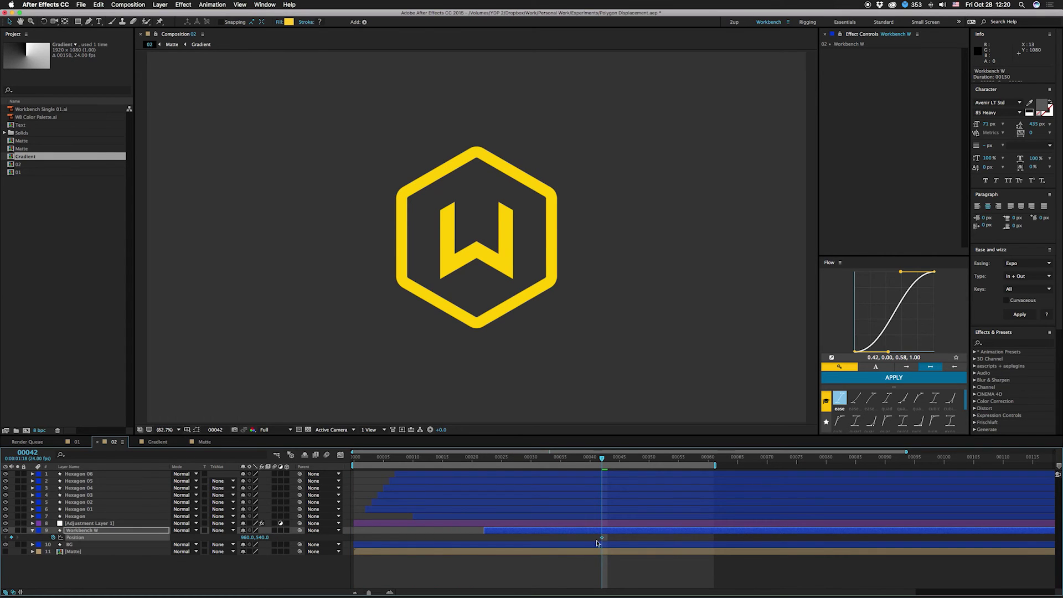
pyautogui.moveTo(496, 462); pyautogui.dragTo(484, 463)
pyautogui.moveTo(265, 537); pyautogui.dragTo(398, 541)
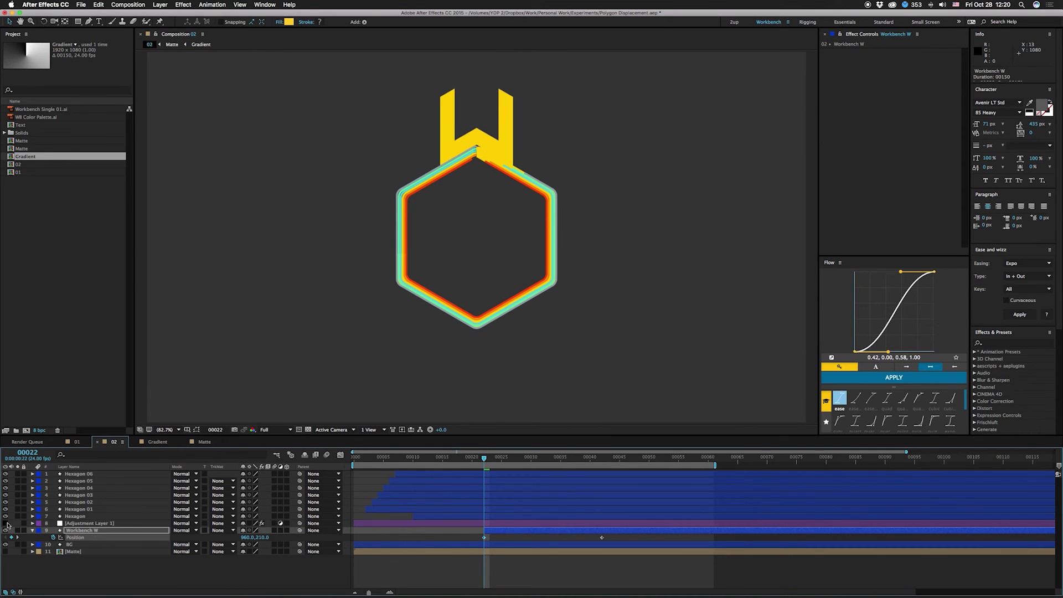
pyautogui.press('space')
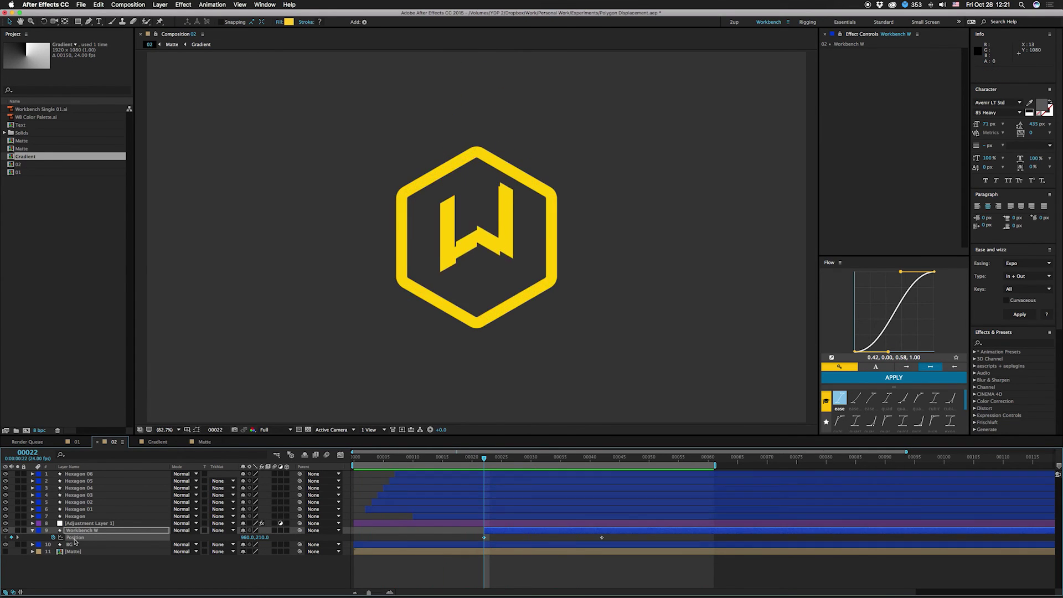
pyautogui.click(894, 378)
pyautogui.press('space')
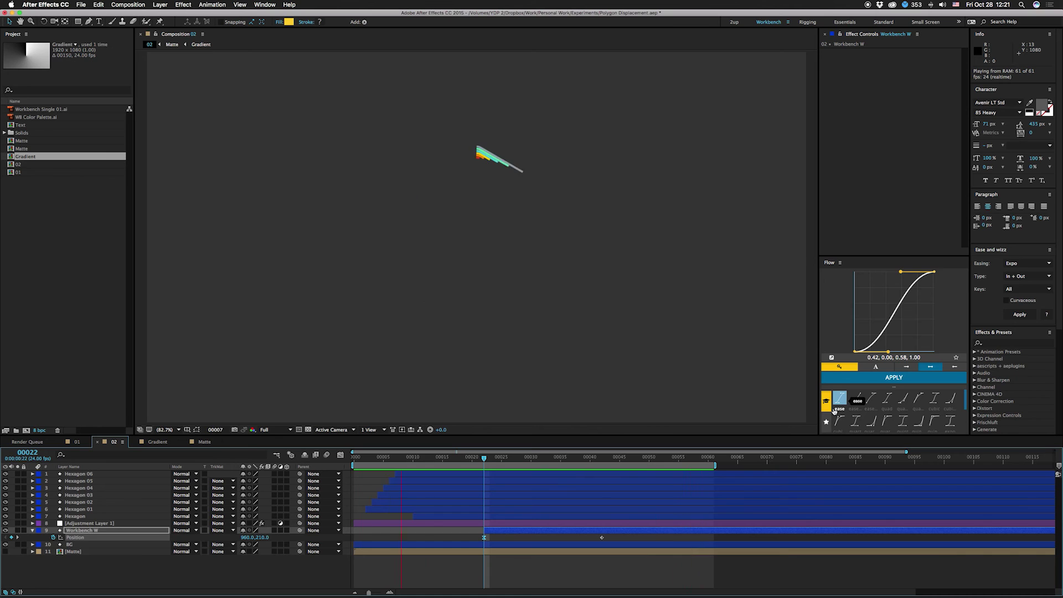
# - Draw a four-point Pen shape covering the area above the hexagon's top
pyautogui.press('g')
pyautogui.click(469, 155)
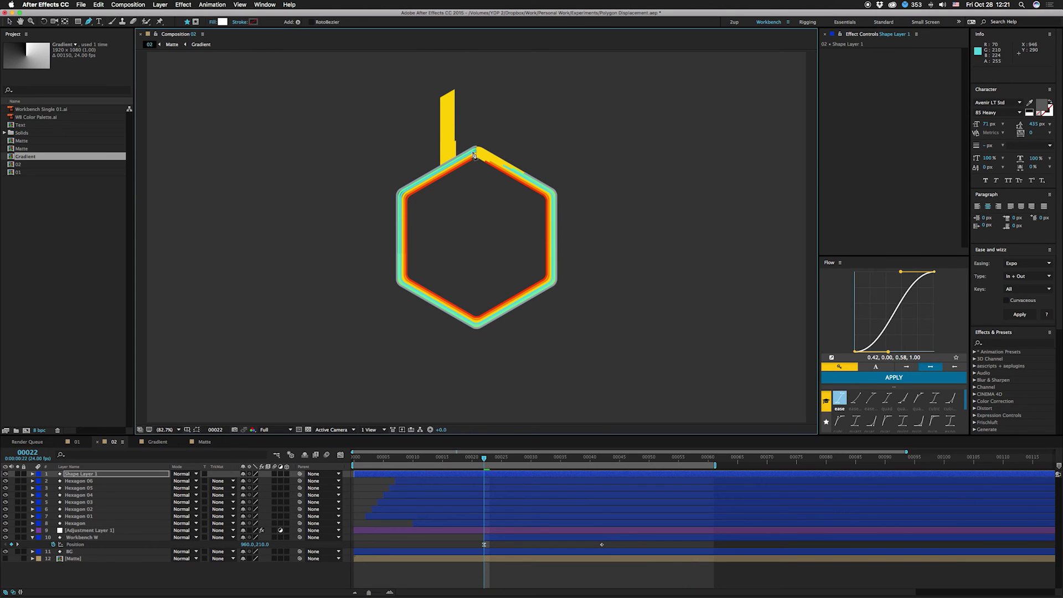
pyautogui.click(478, 152)
pyautogui.click(556, 196)
pyautogui.click(571, 70)
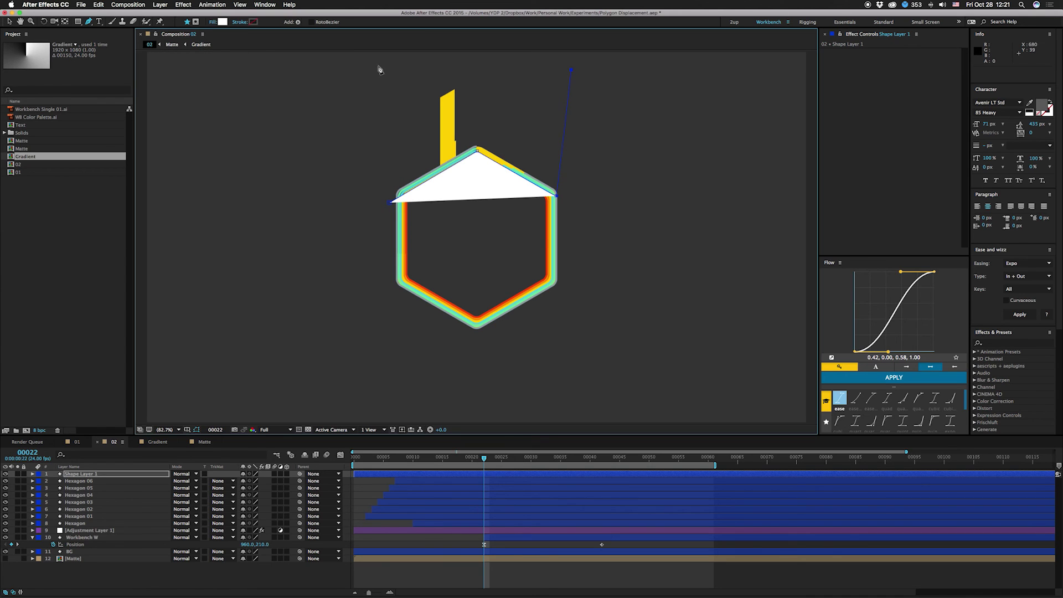
pyautogui.click(390, 204)
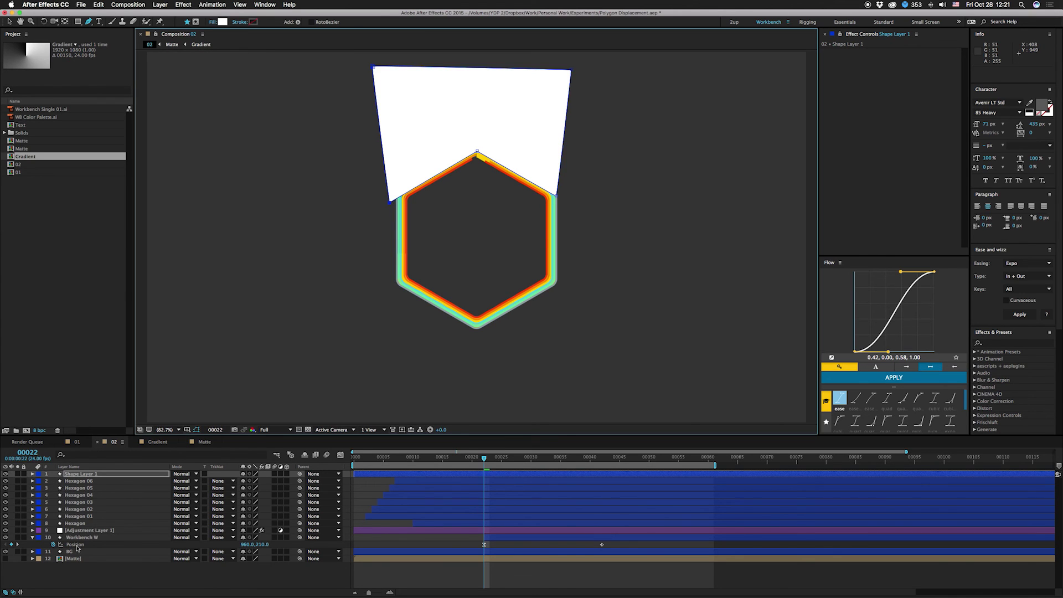
# - Place Shape Layer 1 above Workbench W and set the W's TrkMat to Alpha Inverted Matte
pyautogui.moveTo(79, 474); pyautogui.dragTo(78, 534)
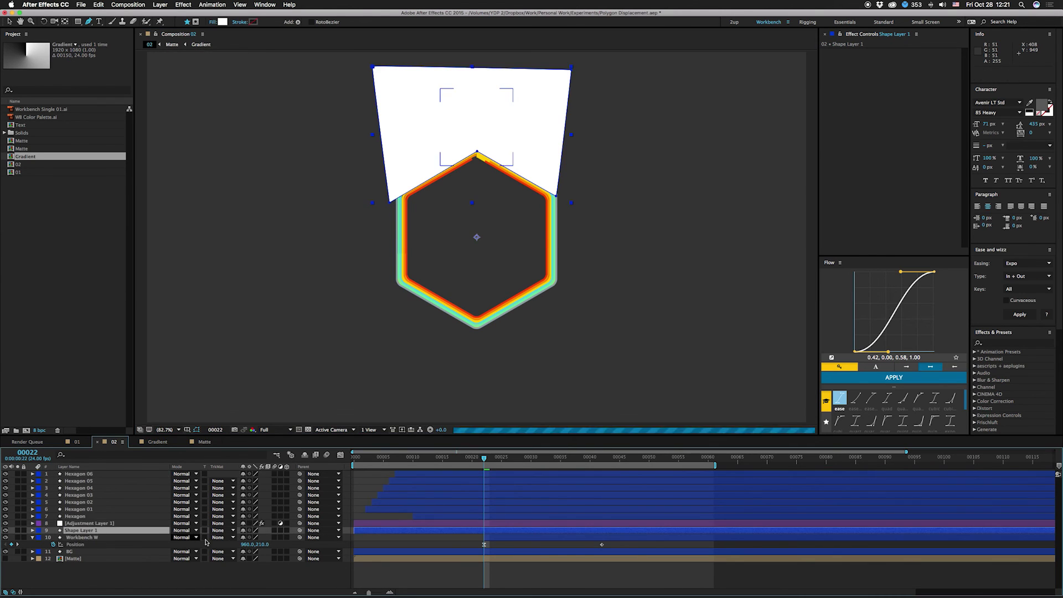
pyautogui.click(230, 539)
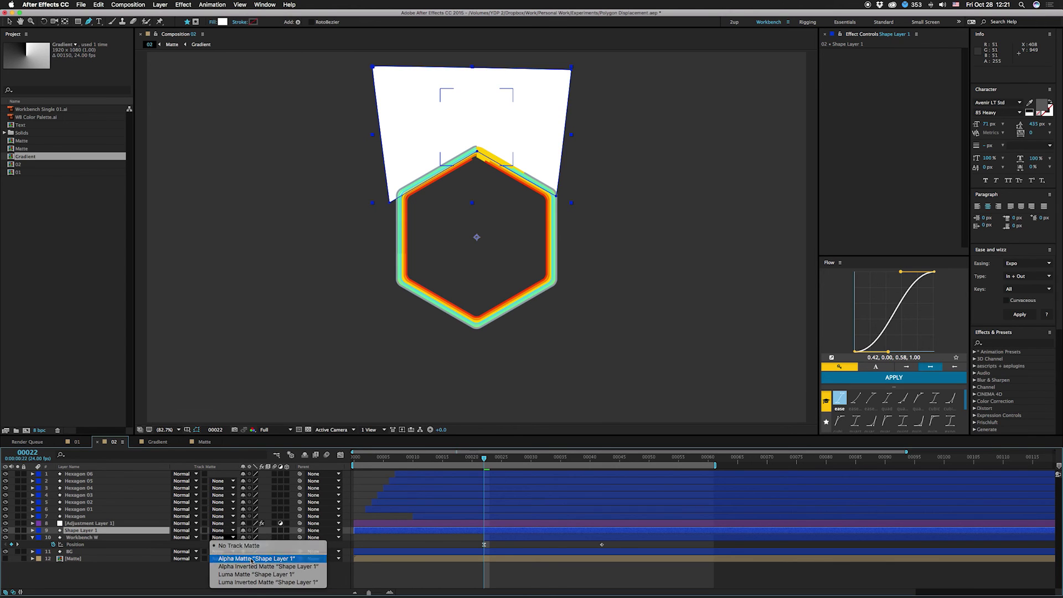
pyautogui.click(249, 559)
pyautogui.click(224, 538)
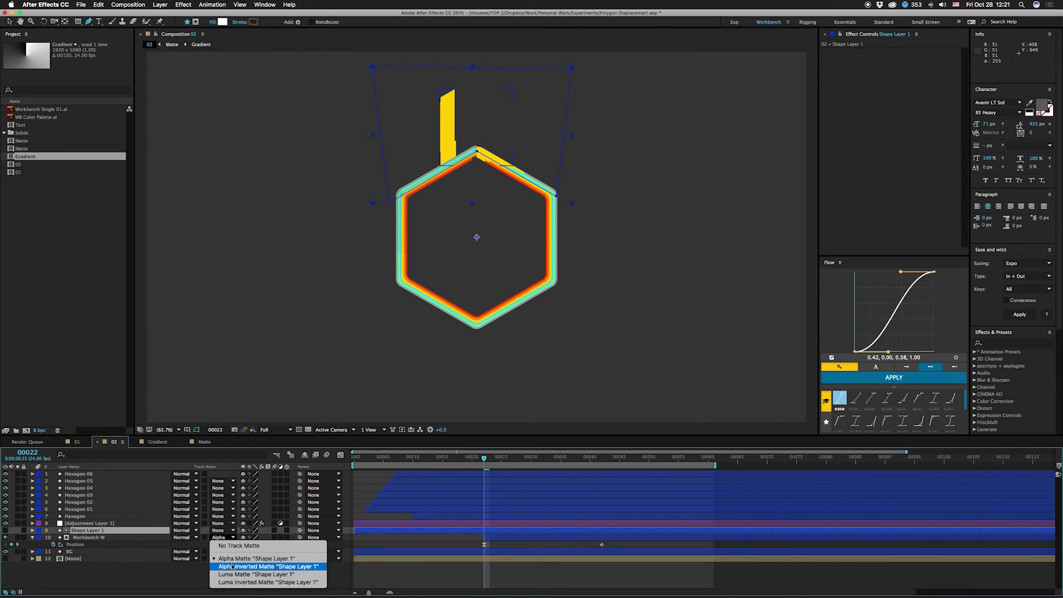
pyautogui.click(230, 567)
pyautogui.press('space')
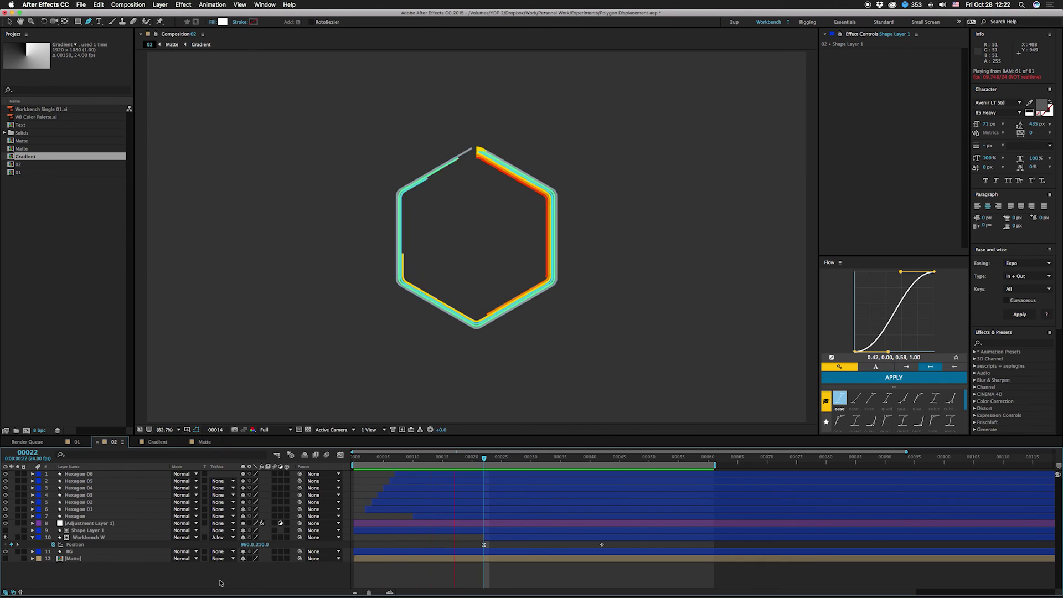